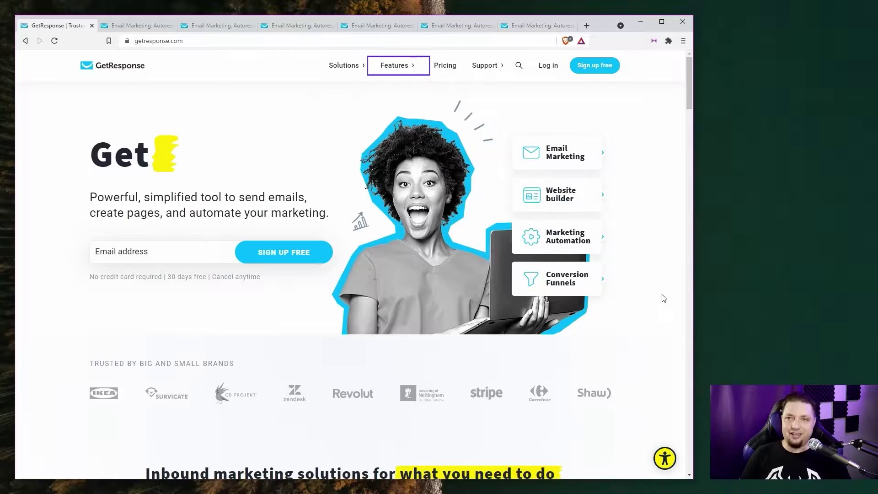
Close the GetResponse homepage tab to reveal the Design and content template gallery
{"action": "key", "text": "ctrl+w"}
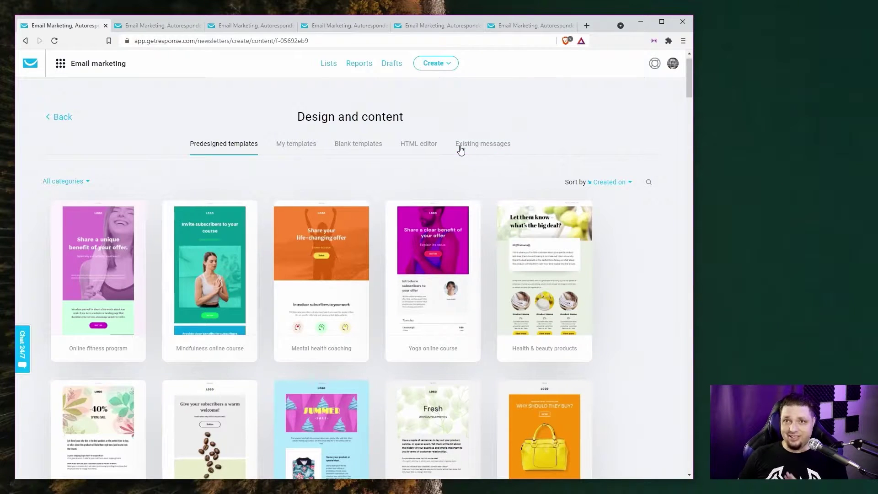
Look at the HTML editor and blank layouts, then go back to predesigned templates
{"action": "left_click", "coordinate": [417, 146]}
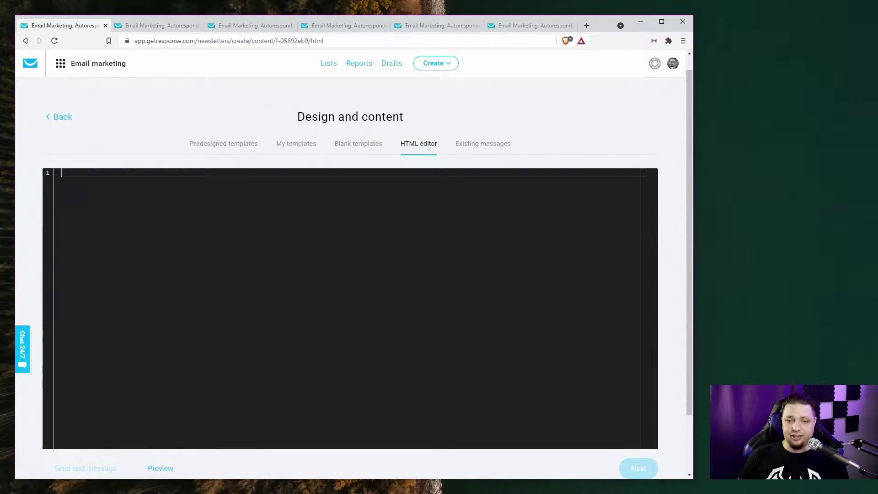
{"action": "left_click", "coordinate": [357, 146]}
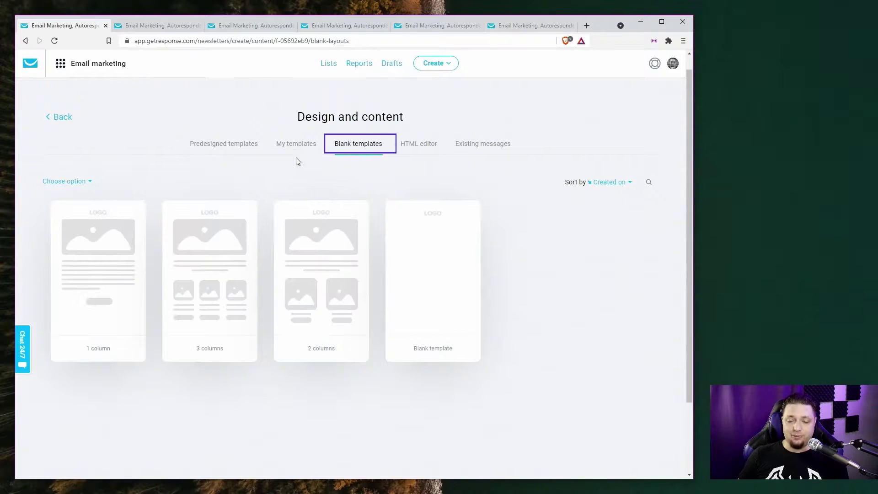
{"action": "left_click", "coordinate": [237, 151]}
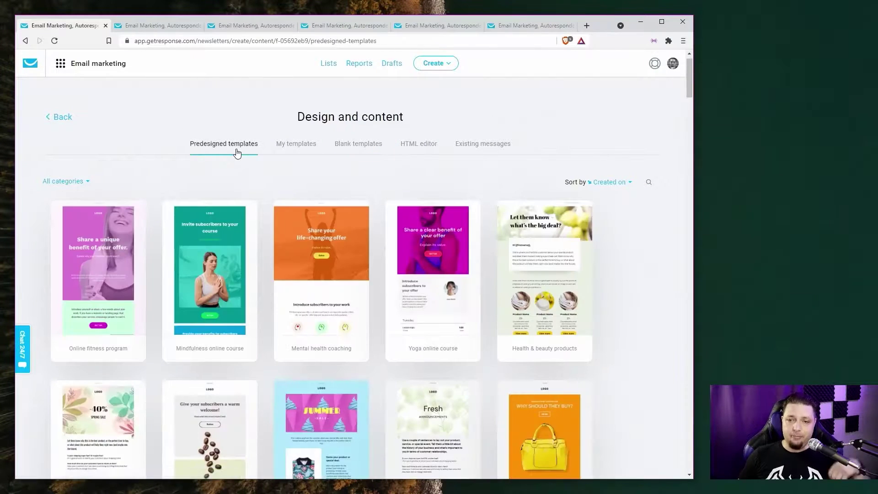
Browse the predesigned gallery and start an email from the Yoga online course template
{"action": "scroll", "coordinate": [254, 191], "scroll_direction": "down", "scroll_amount": 4}
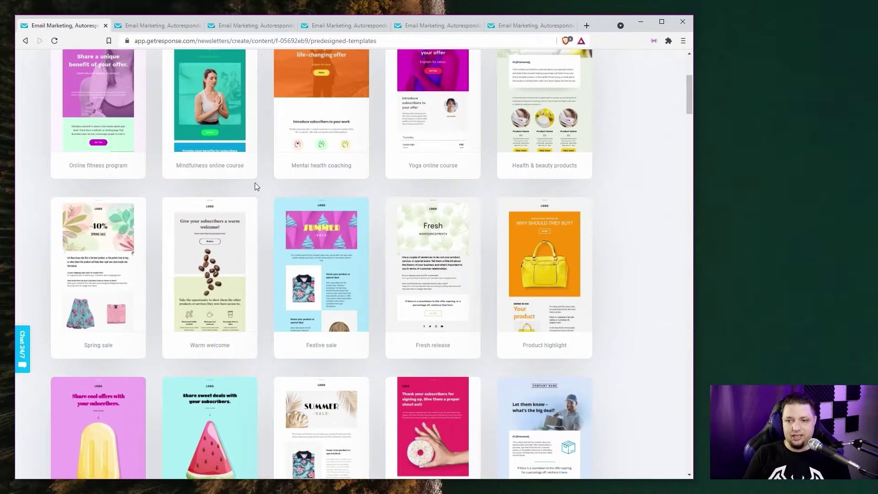
{"action": "scroll", "coordinate": [260, 219], "scroll_direction": "down", "scroll_amount": 10}
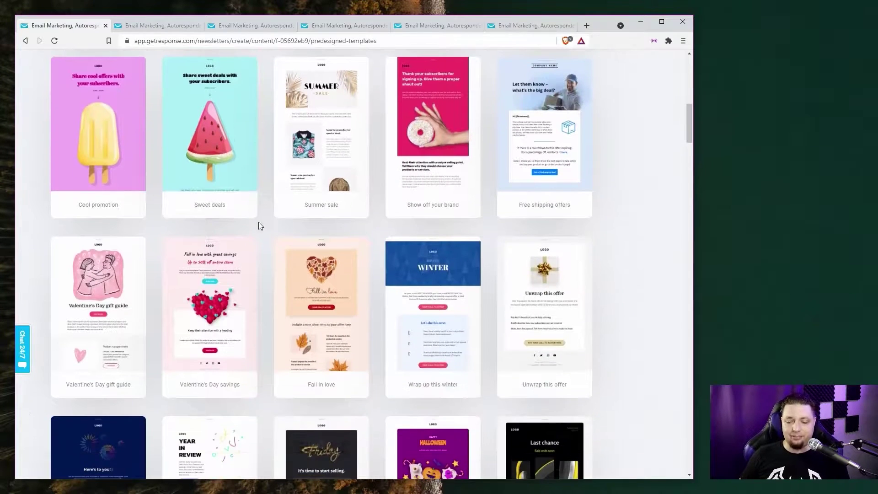
{"action": "scroll", "coordinate": [259, 221], "scroll_direction": "down", "scroll_amount": 5}
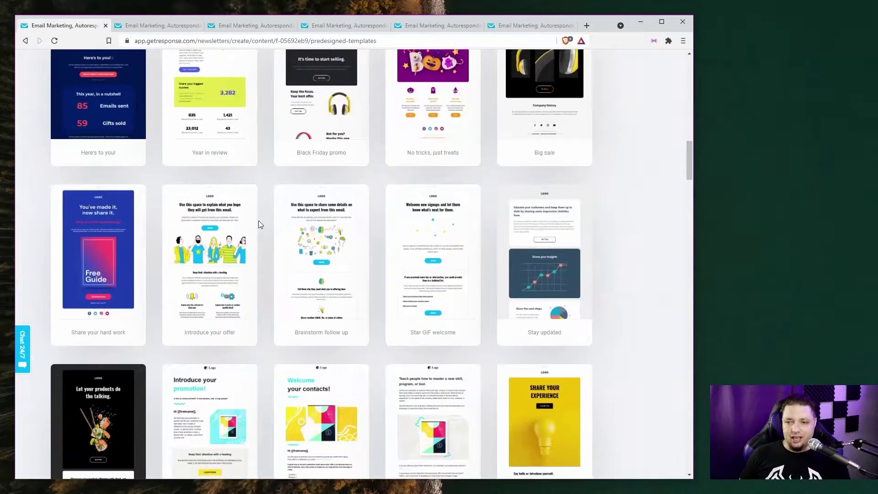
{"action": "scroll", "coordinate": [259, 223], "scroll_direction": "down", "scroll_amount": 14}
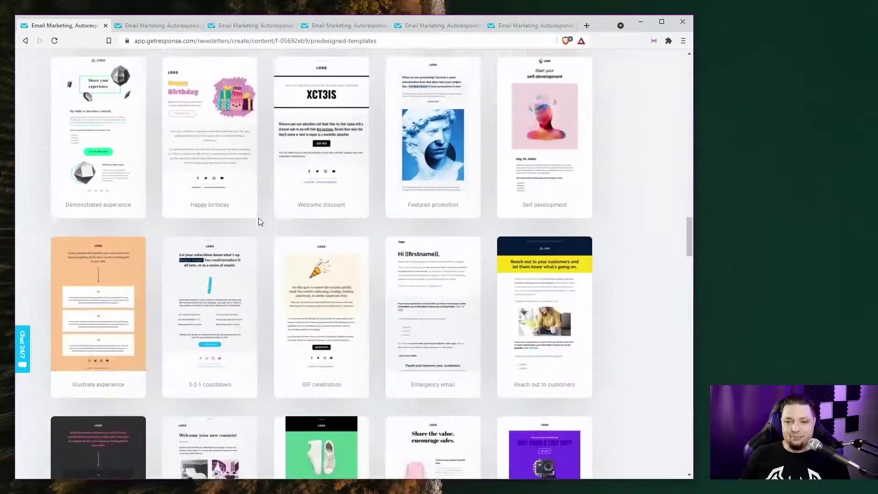
{"action": "scroll", "coordinate": [259, 221], "scroll_direction": "down", "scroll_amount": 10}
{"action": "scroll", "coordinate": [258, 220], "scroll_direction": "up", "scroll_amount": 2}
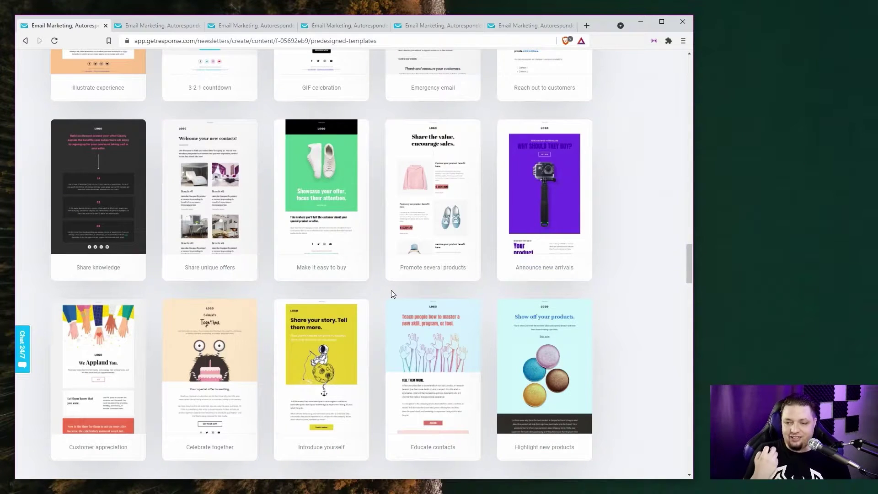
{"action": "scroll", "coordinate": [293, 257], "scroll_direction": "up", "scroll_amount": 6}
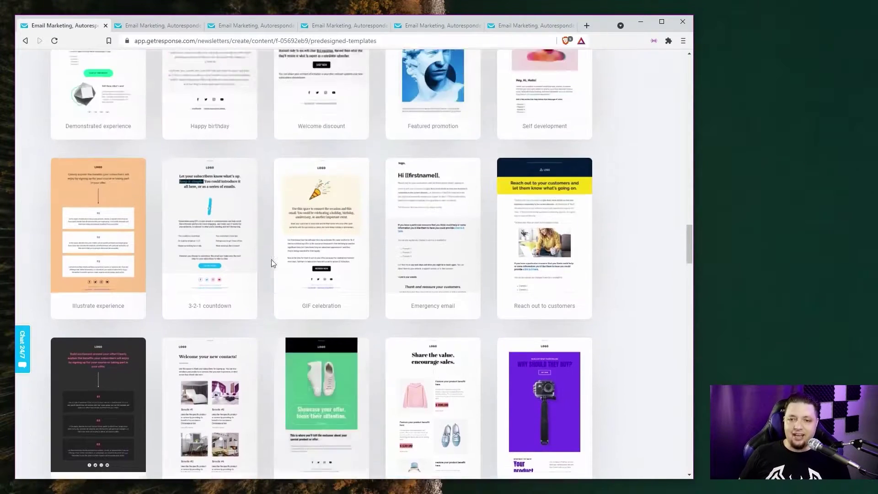
{"action": "scroll", "coordinate": [277, 273], "scroll_direction": "up", "scroll_amount": 17}
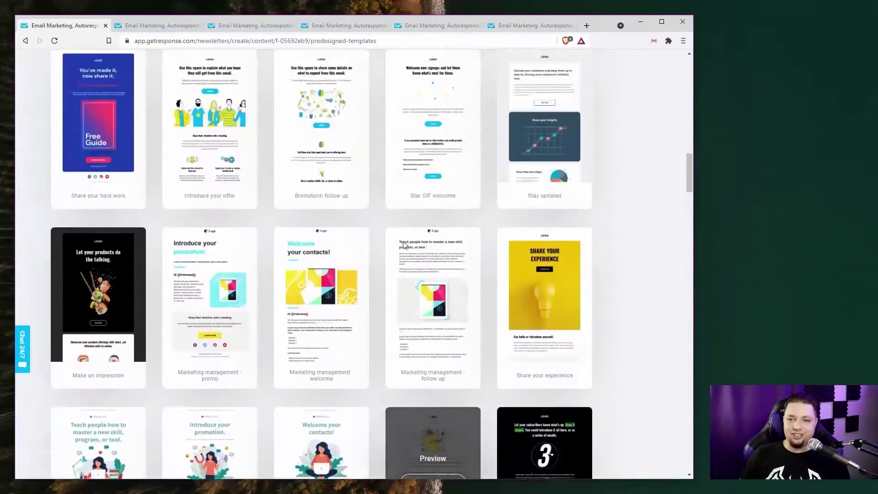
{"action": "scroll", "coordinate": [401, 248], "scroll_direction": "up", "scroll_amount": 15}
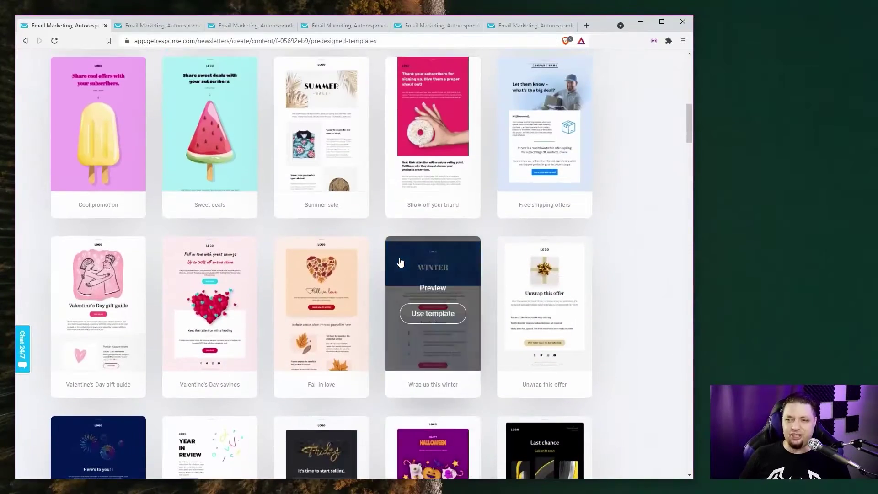
{"action": "scroll", "coordinate": [400, 259], "scroll_direction": "up", "scroll_amount": 10}
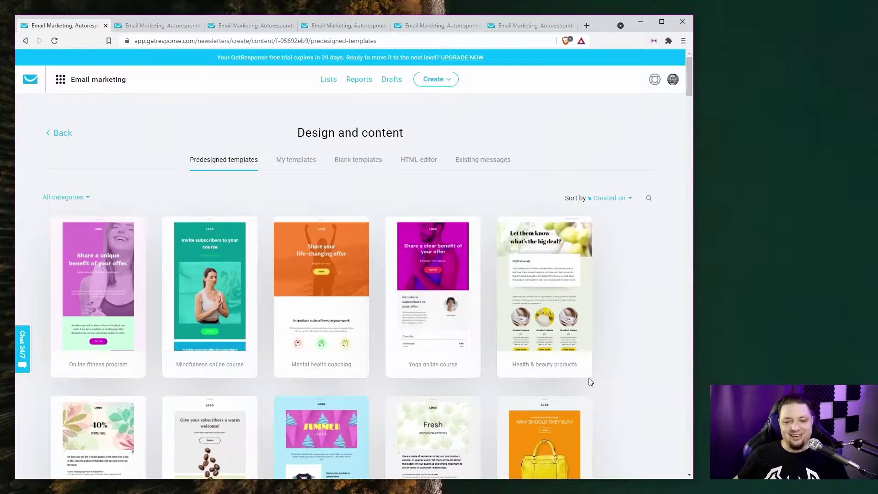
{"action": "scroll", "coordinate": [510, 338], "scroll_direction": "down", "scroll_amount": 4}
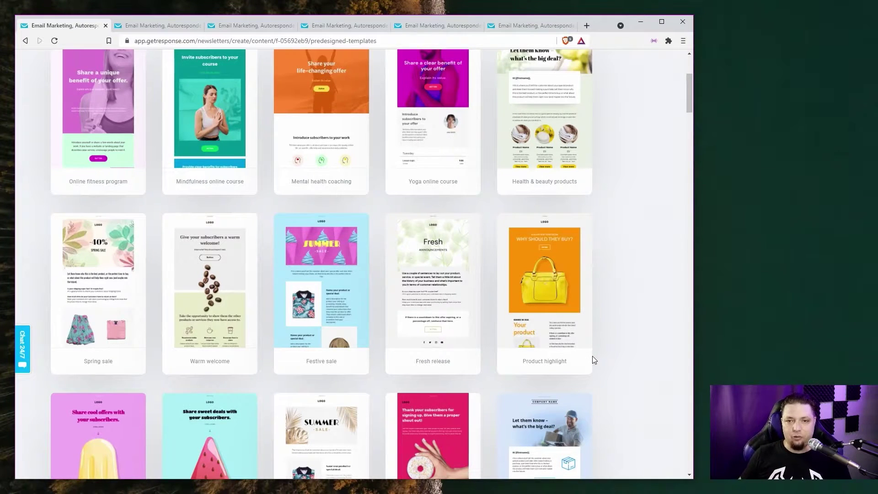
{"action": "scroll", "coordinate": [475, 279], "scroll_direction": "up", "scroll_amount": 2}
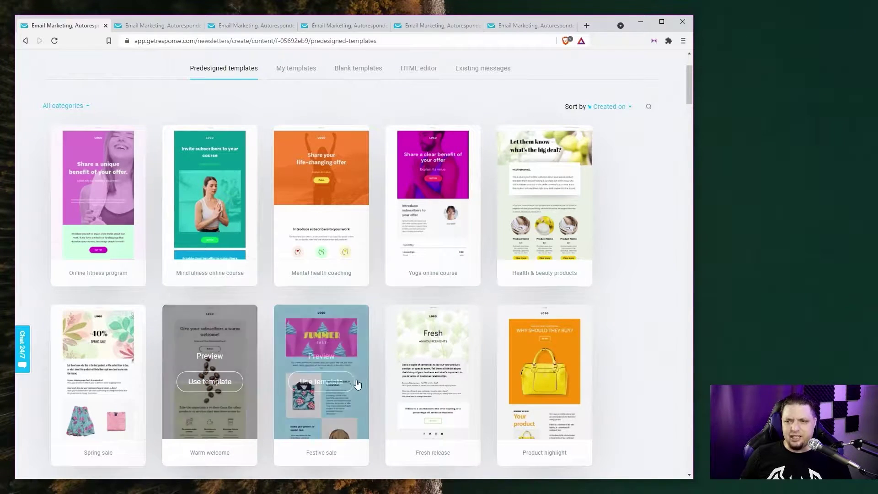
{"action": "scroll", "coordinate": [358, 384], "scroll_direction": "down", "scroll_amount": 3}
{"action": "scroll", "coordinate": [366, 389], "scroll_direction": "up", "scroll_amount": 3}
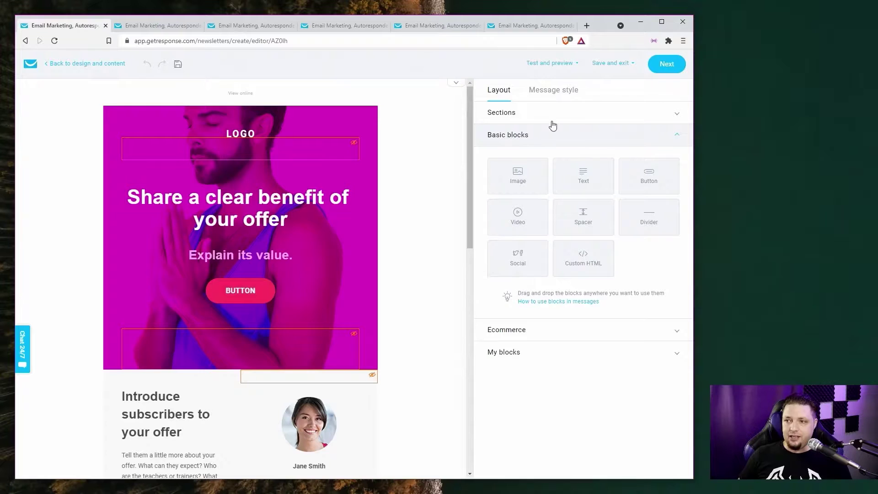
Increase the email width in the message style settings, keeping the white background
{"action": "left_click", "coordinate": [559, 100]}
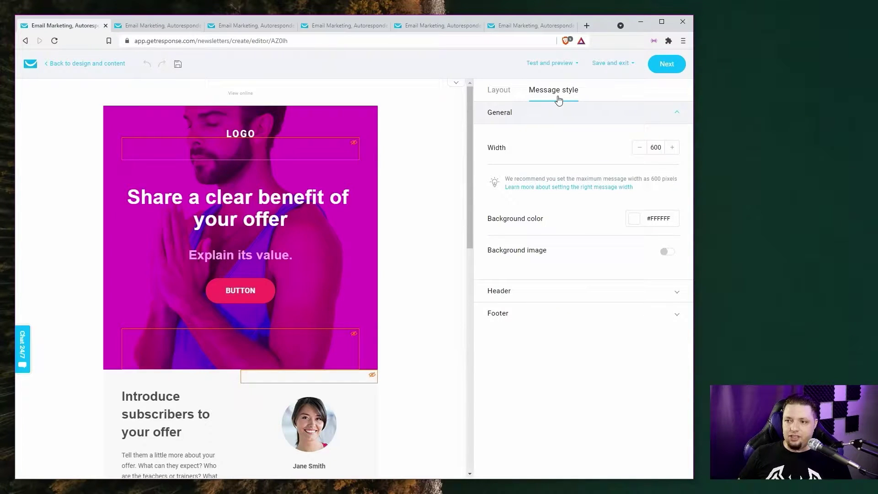
{"action": "left_click", "coordinate": [672, 148]}
{"action": "left_click", "coordinate": [639, 148]}
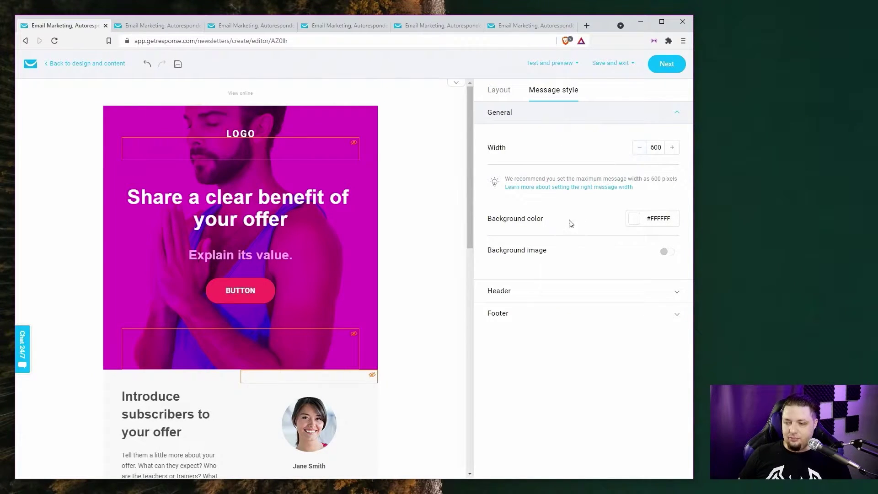
{"action": "left_click", "coordinate": [634, 219]}
{"action": "left_click", "coordinate": [509, 360]}
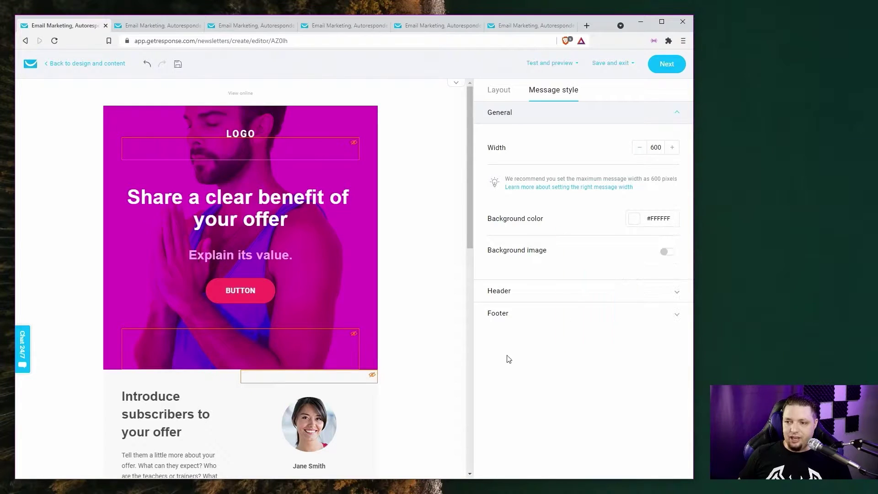
{"action": "left_click", "coordinate": [499, 91]}
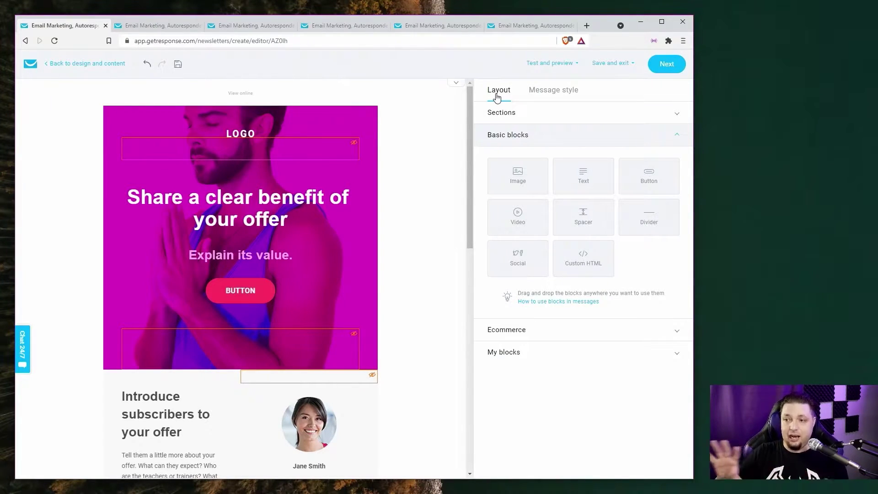
Add an image block below the hero section and a text block into the second section
{"action": "left_click_drag", "start_coordinate": [517, 176], "coordinate": [216, 419]}
{"action": "scroll", "coordinate": [355, 333], "scroll_direction": "down", "scroll_amount": 3}
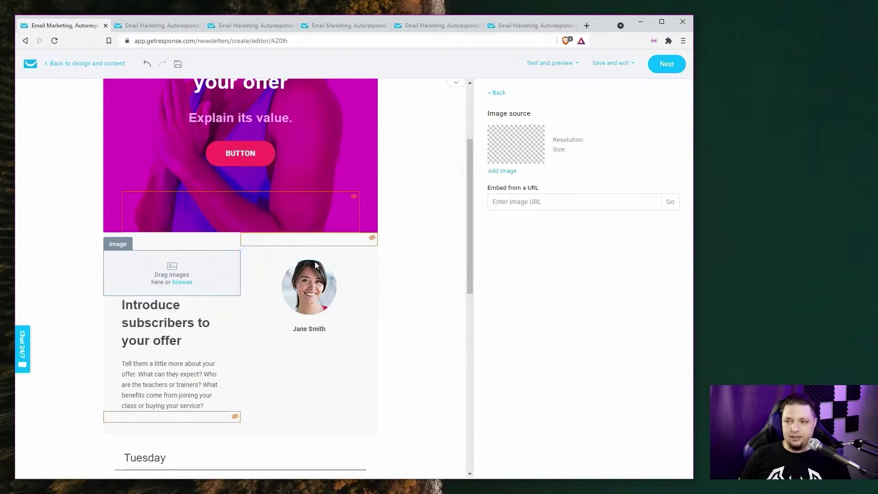
{"action": "left_click", "coordinate": [494, 93]}
{"action": "left_click_drag", "start_coordinate": [583, 176], "coordinate": [238, 418]}
Fill the new text block with 'Hello!' and return to the basic blocks
{"action": "left_click", "coordinate": [300, 379]}
{"action": "scroll", "coordinate": [300, 379], "scroll_direction": "down", "scroll_amount": 3}
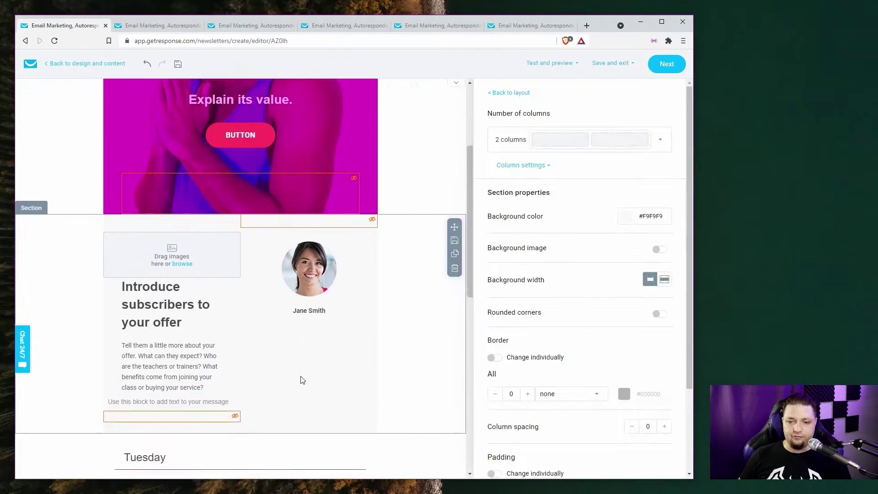
{"action": "left_click", "coordinate": [153, 282]}
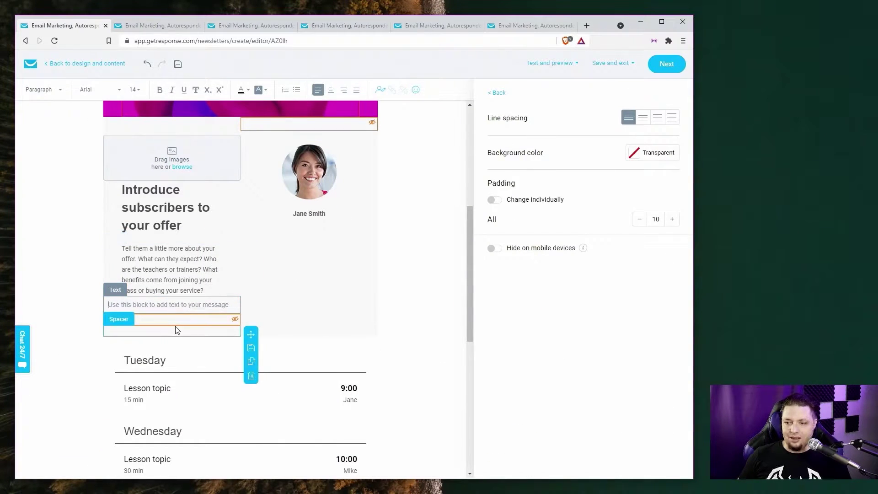
{"action": "type", "text": "Hello!"}
{"action": "left_click", "coordinate": [176, 318]}
{"action": "scroll", "coordinate": [241, 257], "scroll_direction": "down", "scroll_amount": 4}
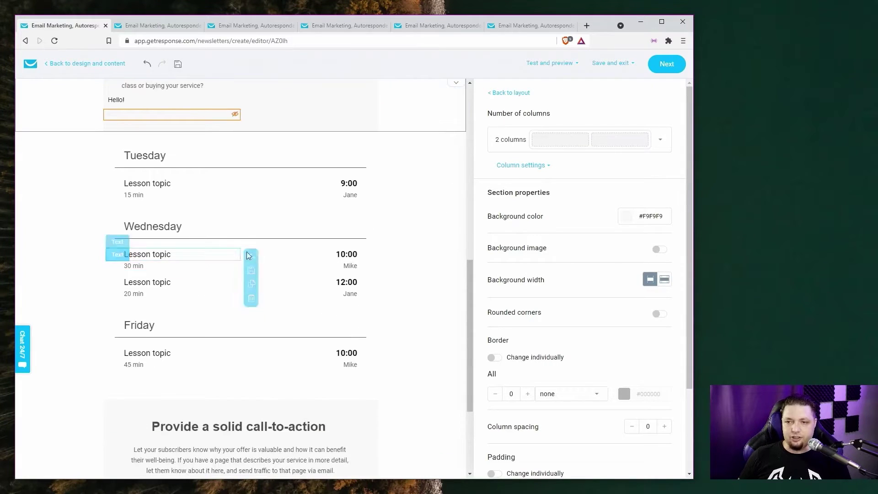
{"action": "scroll", "coordinate": [256, 242], "scroll_direction": "up", "scroll_amount": 6}
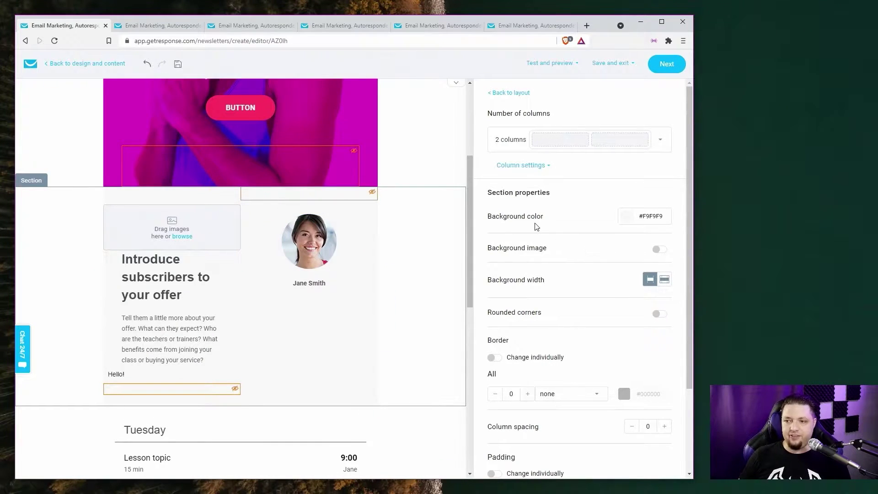
{"action": "left_click", "coordinate": [510, 93]}
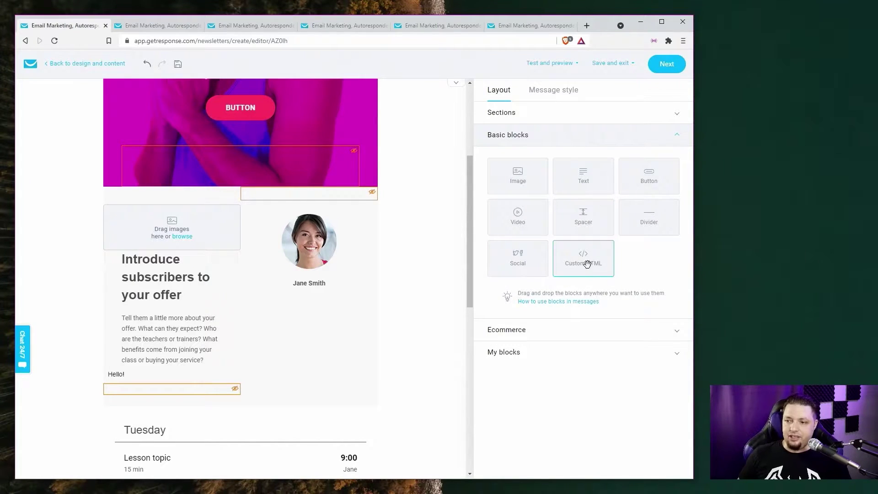
Browse the Ecommerce blocks and the saved My blocks collection in the editor
{"action": "left_click", "coordinate": [570, 338]}
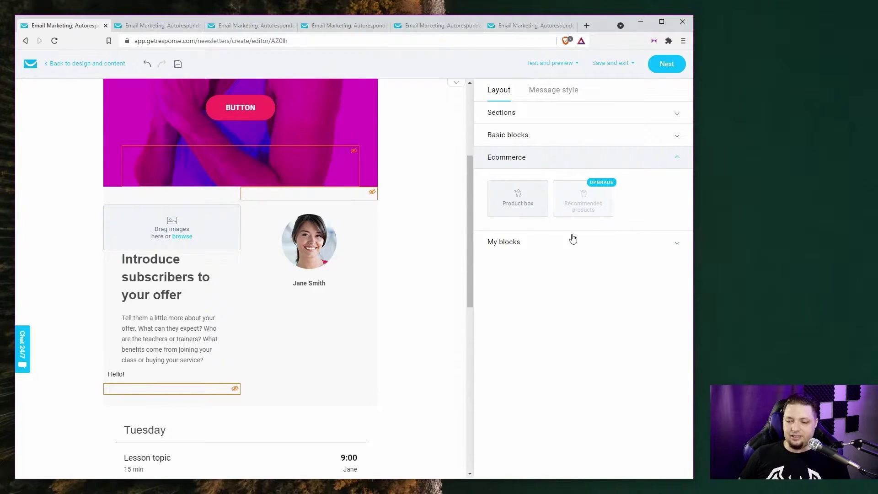
{"action": "left_click", "coordinate": [534, 247]}
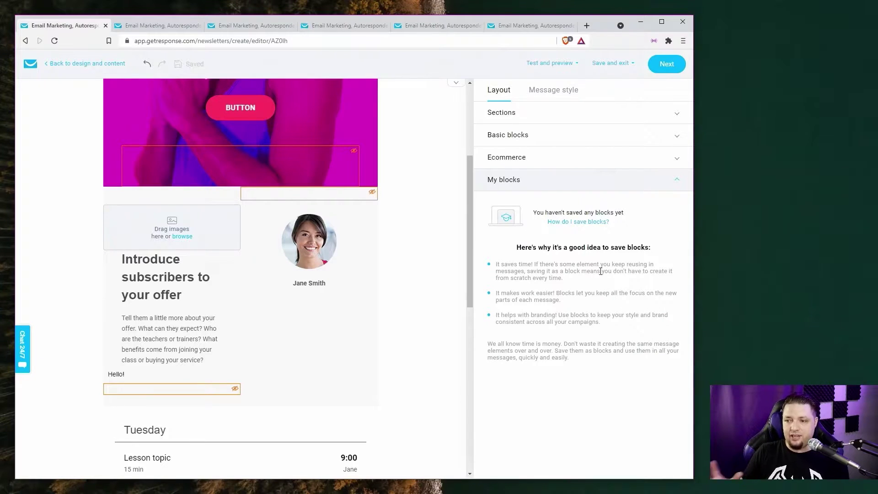
{"action": "mouse_move", "coordinate": [449, 233]}
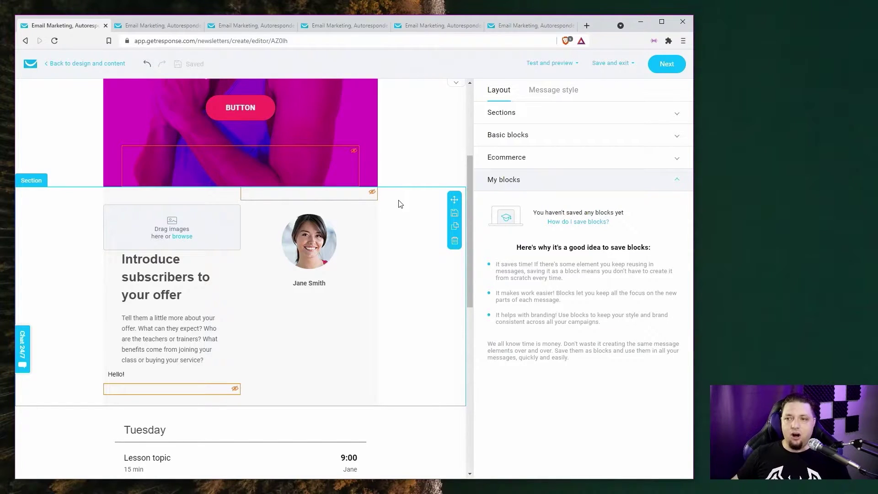
{"action": "scroll", "coordinate": [395, 198], "scroll_direction": "up", "scroll_amount": 4}
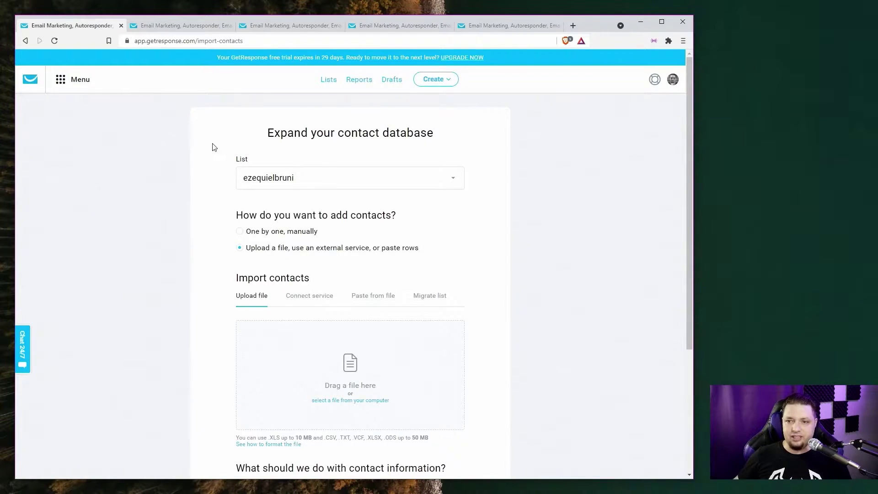
Switch from adding a single contact to importing from a file or external service
{"action": "left_click", "coordinate": [261, 140]}
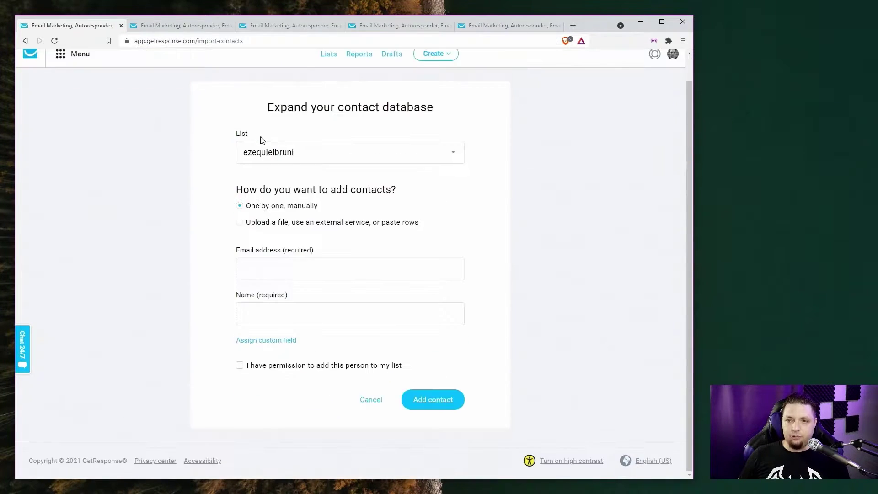
{"action": "left_click", "coordinate": [277, 226]}
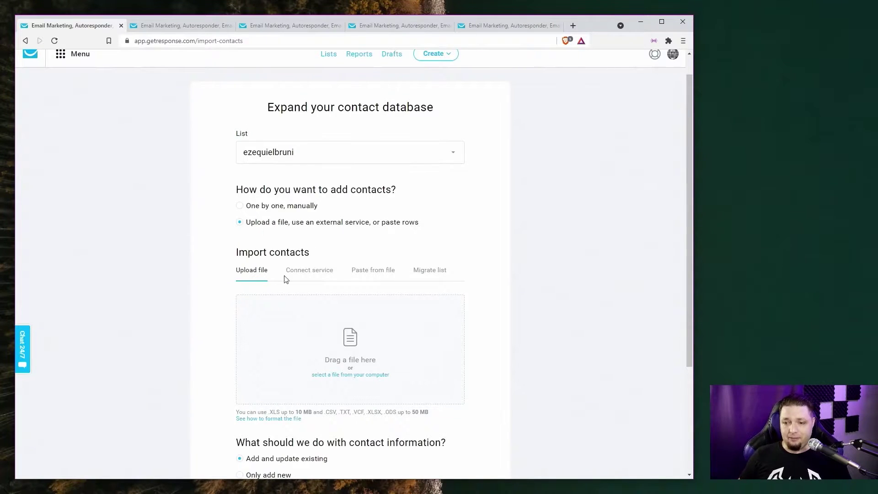
{"action": "scroll", "coordinate": [284, 278], "scroll_direction": "down", "scroll_amount": 2}
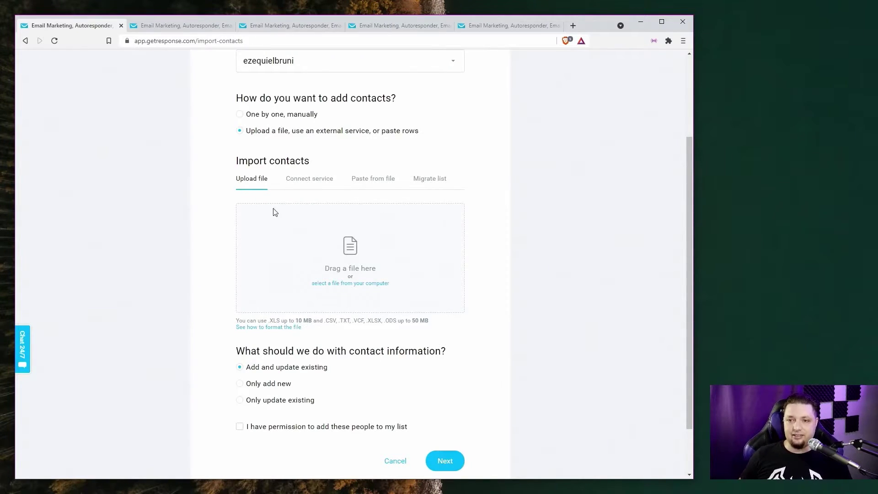
Preview the paste rows and migrate list options, then show services like Zendesk and Salesforce
{"action": "left_click", "coordinate": [374, 183]}
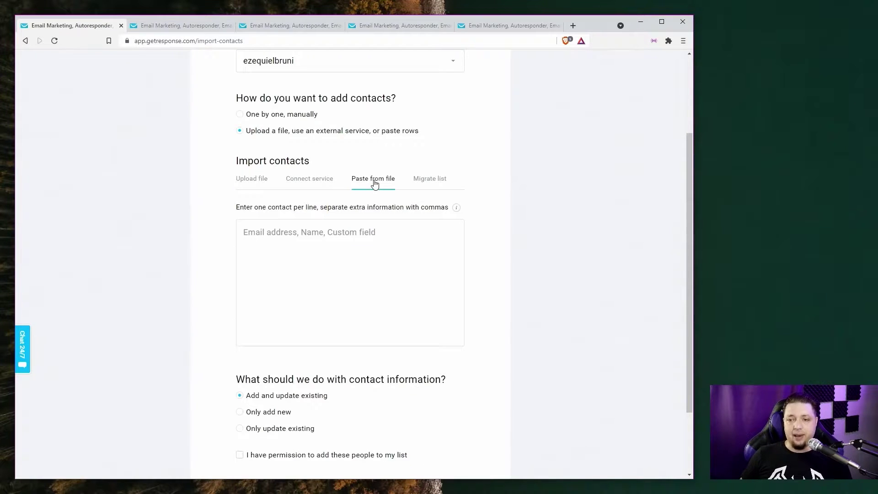
{"action": "left_click", "coordinate": [420, 186]}
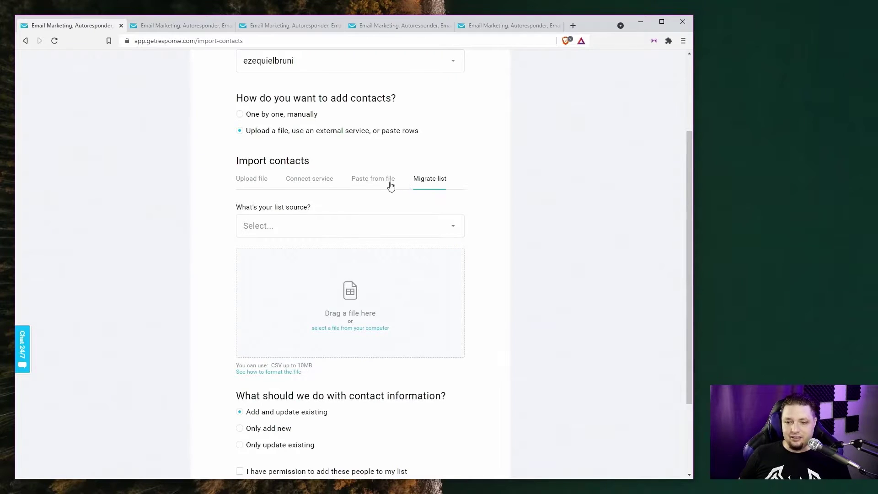
{"action": "left_click", "coordinate": [320, 185]}
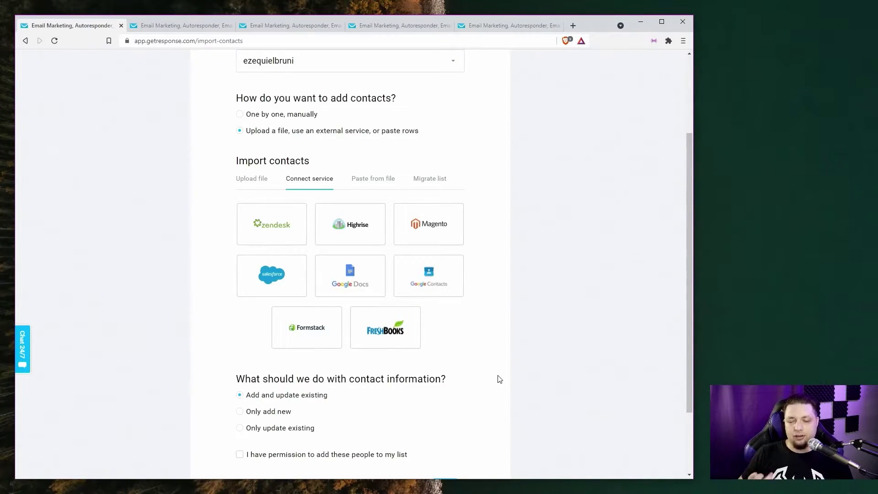
{"action": "scroll", "coordinate": [398, 382], "scroll_direction": "down", "scroll_amount": 2}
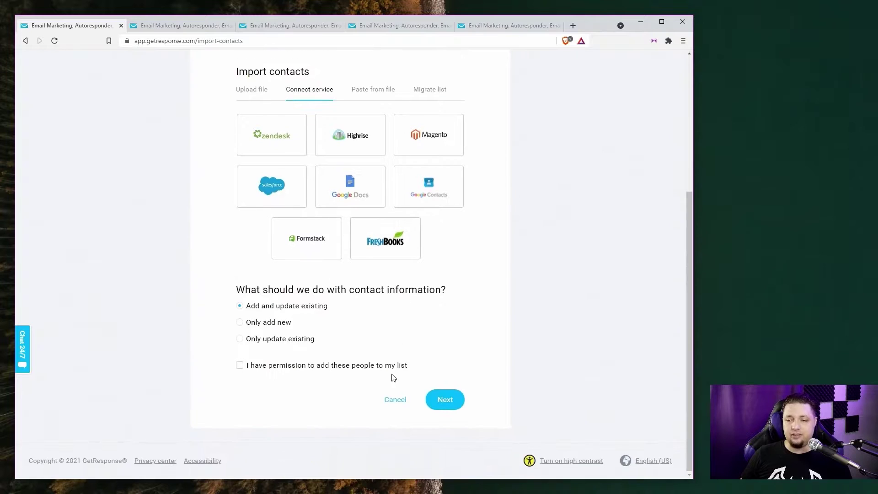
{"action": "scroll", "coordinate": [387, 373], "scroll_direction": "up", "scroll_amount": 5}
Switch to the Search contacts page and close the contact import page
{"action": "left_click", "coordinate": [145, 28]}
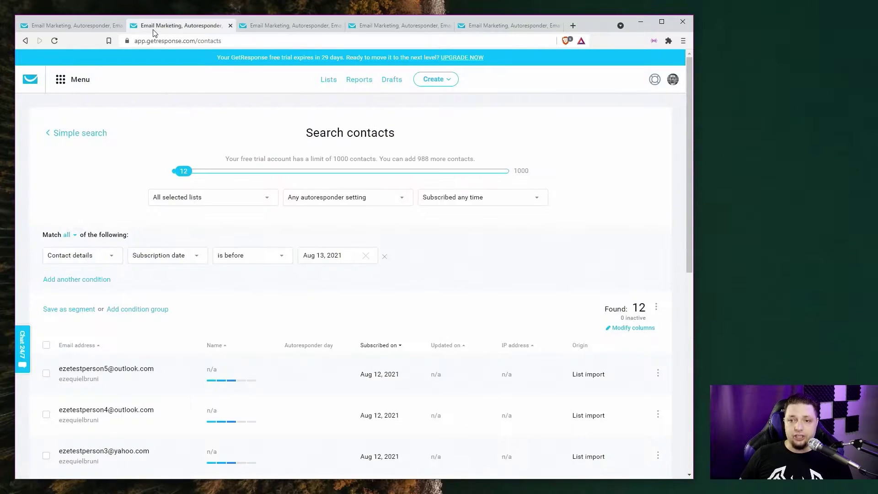
{"action": "scroll", "coordinate": [114, 78], "scroll_direction": "down", "scroll_amount": 3}
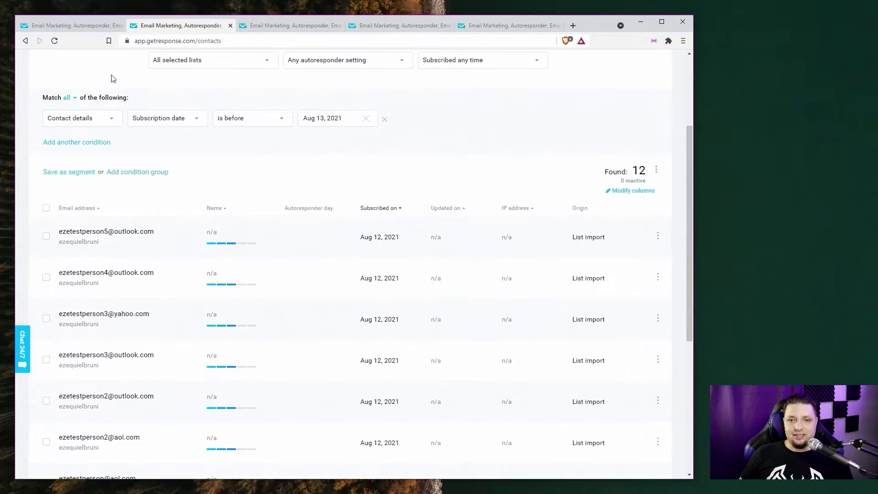
{"action": "left_click", "coordinate": [122, 25]}
Review the 12 contacts subscribed before Aug 13, 2021 and inspect the condition field list
{"action": "scroll", "coordinate": [459, 260], "scroll_direction": "down", "scroll_amount": 2}
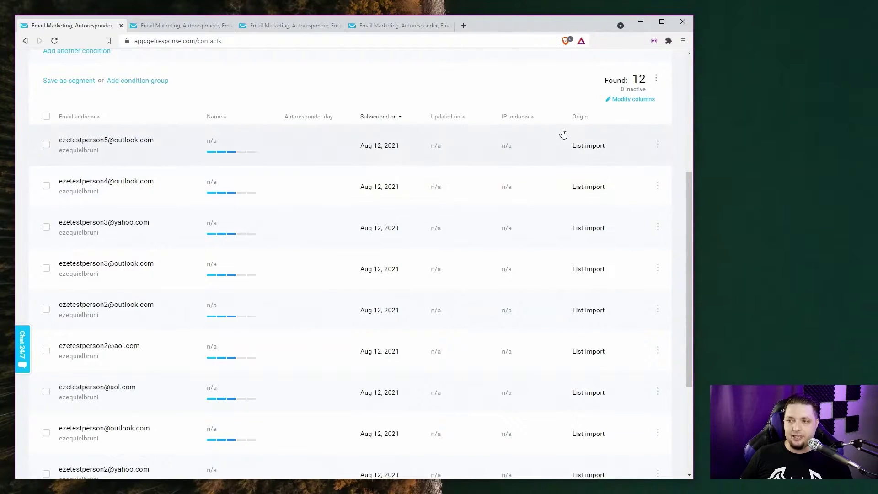
{"action": "scroll", "coordinate": [315, 311], "scroll_direction": "down", "scroll_amount": 5}
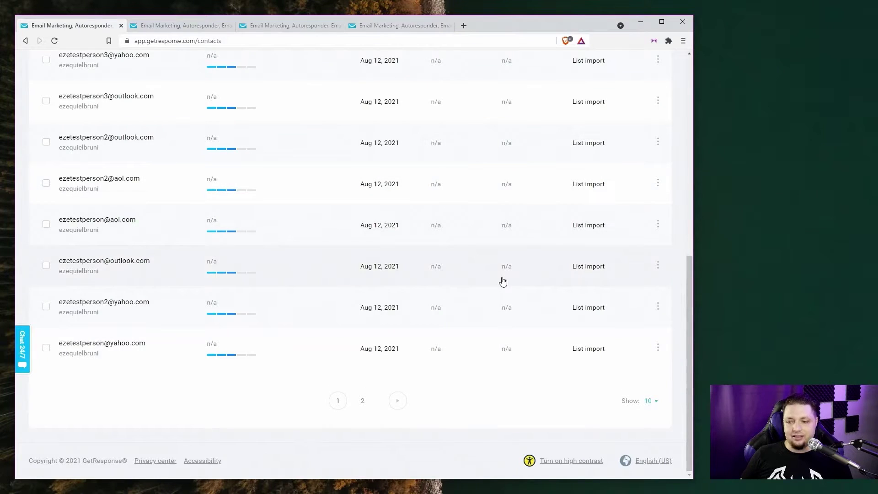
{"action": "scroll", "coordinate": [504, 281], "scroll_direction": "up", "scroll_amount": 5}
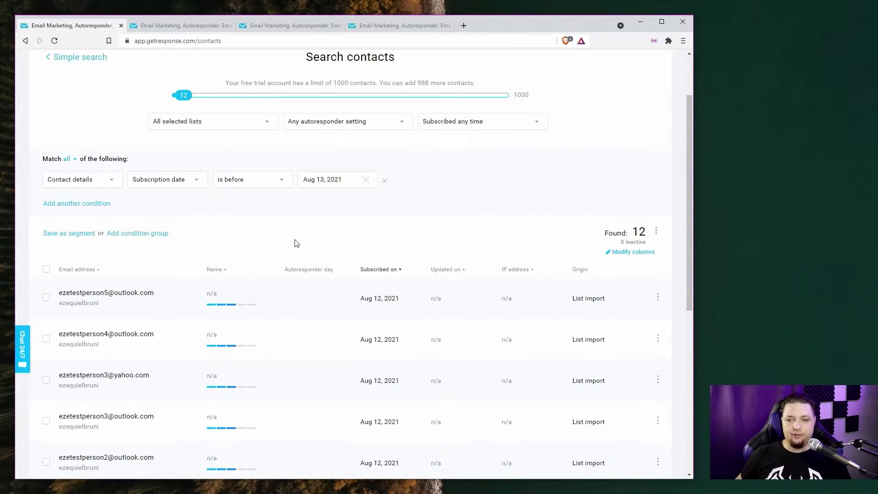
{"action": "scroll", "coordinate": [428, 297], "scroll_direction": "down", "scroll_amount": 6}
{"action": "scroll", "coordinate": [428, 296], "scroll_direction": "up", "scroll_amount": 6}
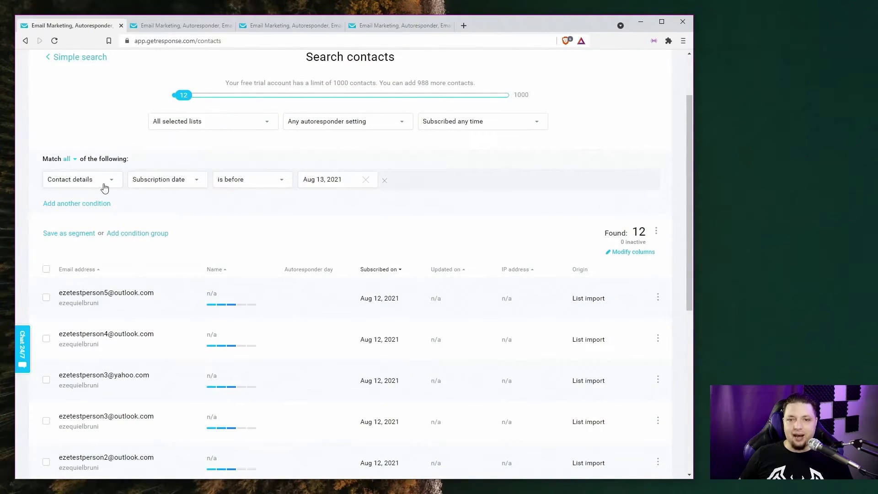
{"action": "left_click", "coordinate": [182, 183]}
{"action": "left_click", "coordinate": [182, 184]}
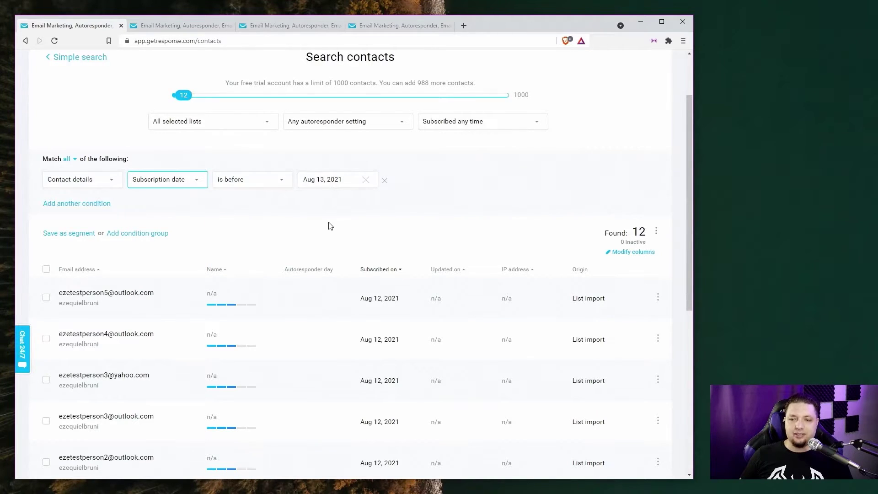
{"action": "left_click", "coordinate": [329, 204]}
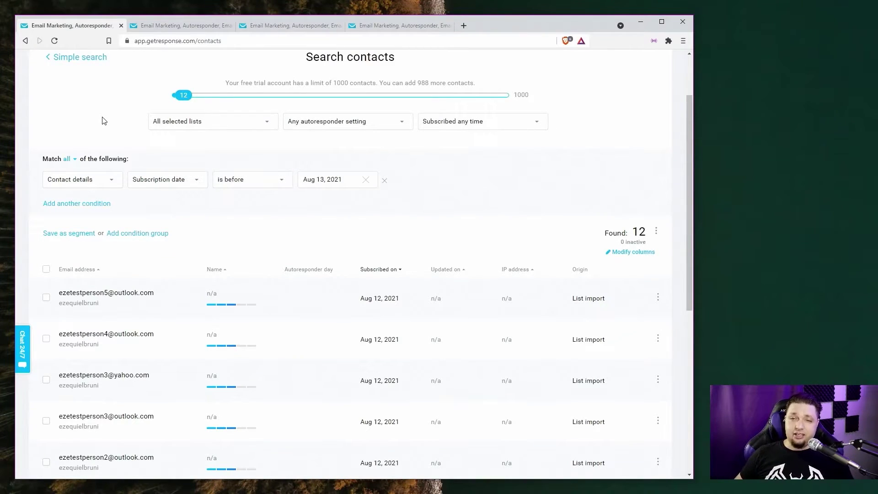
{"action": "middle_click", "coordinate": [90, 27]}
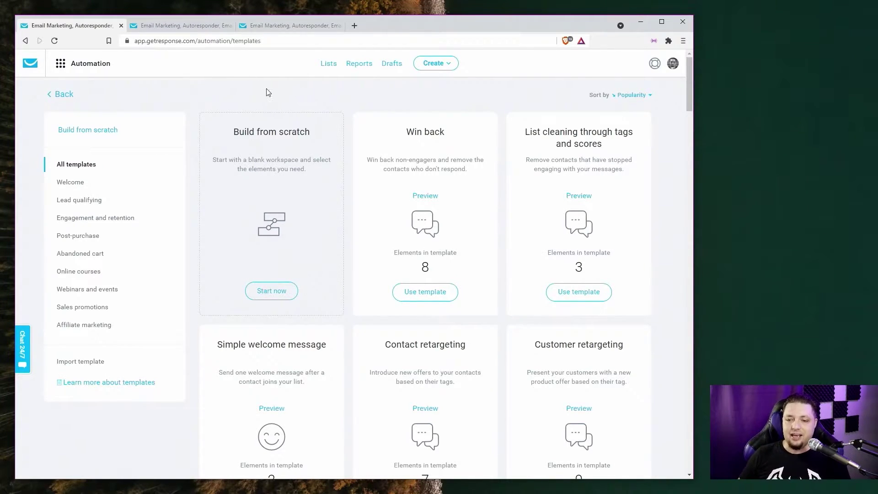
{"action": "scroll", "coordinate": [297, 289], "scroll_direction": "down", "scroll_amount": 3}
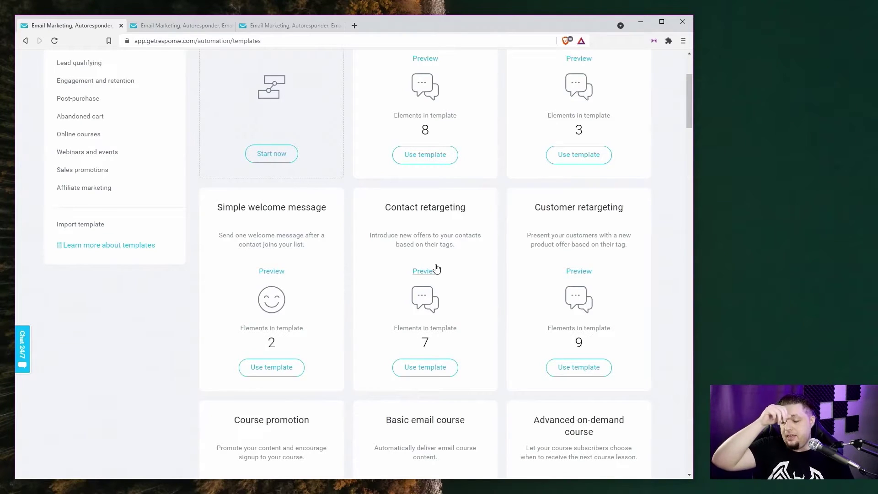
{"action": "scroll", "coordinate": [510, 267], "scroll_direction": "up", "scroll_amount": 3}
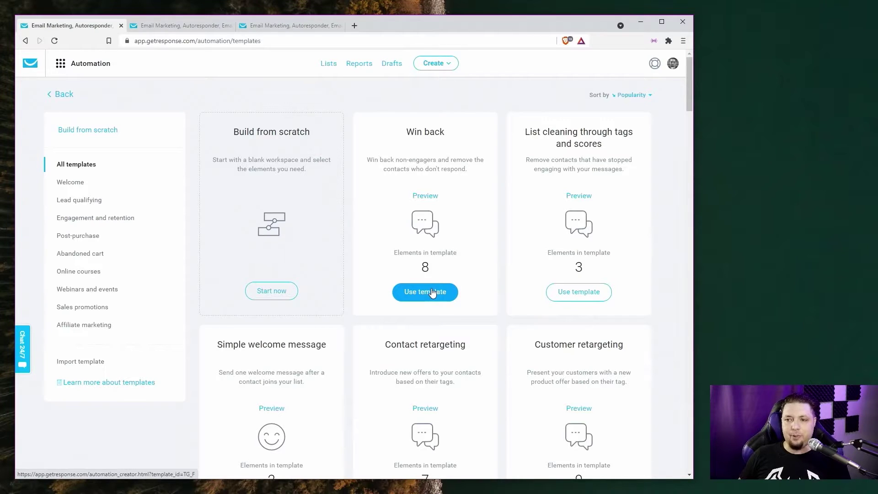
{"action": "scroll", "coordinate": [432, 295], "scroll_direction": "down", "scroll_amount": 8}
Start a workflow from the Simple welcome message template and reposition its message step
{"action": "left_click", "coordinate": [275, 140]}
{"action": "scroll", "coordinate": [349, 291], "scroll_direction": "up", "scroll_amount": 3}
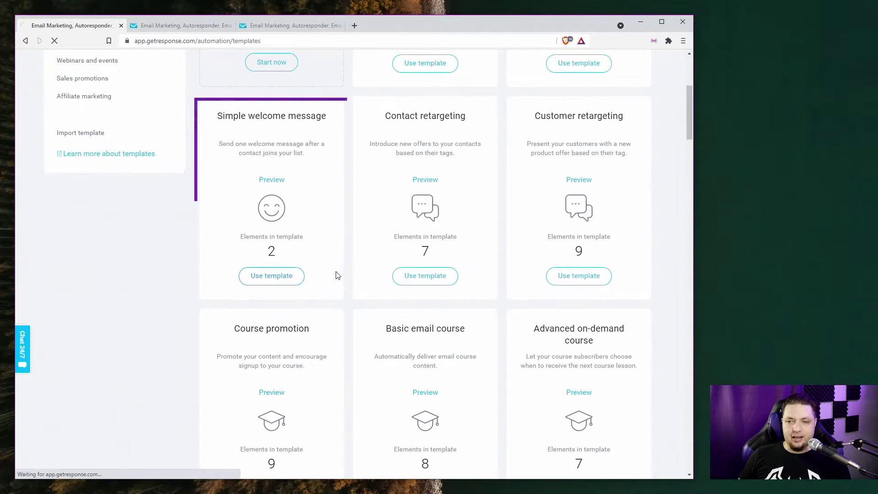
{"action": "left_click_drag", "start_coordinate": [380, 159], "coordinate": [333, 186]}
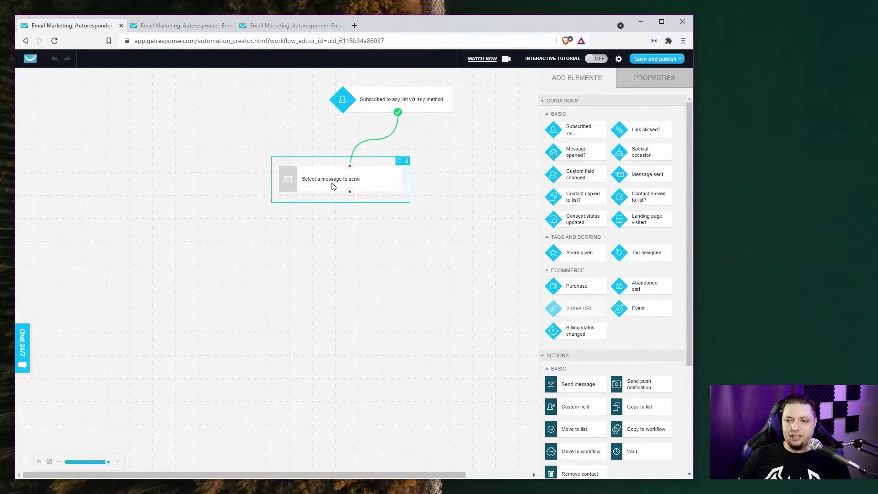
{"action": "left_click", "coordinate": [359, 254]}
Close the workflow editor to reveal the Newsletters report for the last 30 days
{"action": "left_click", "coordinate": [635, 179]}
{"action": "scroll", "coordinate": [600, 278], "scroll_direction": "down", "scroll_amount": 1}
{"action": "scroll", "coordinate": [600, 278], "scroll_direction": "down", "scroll_amount": 3}
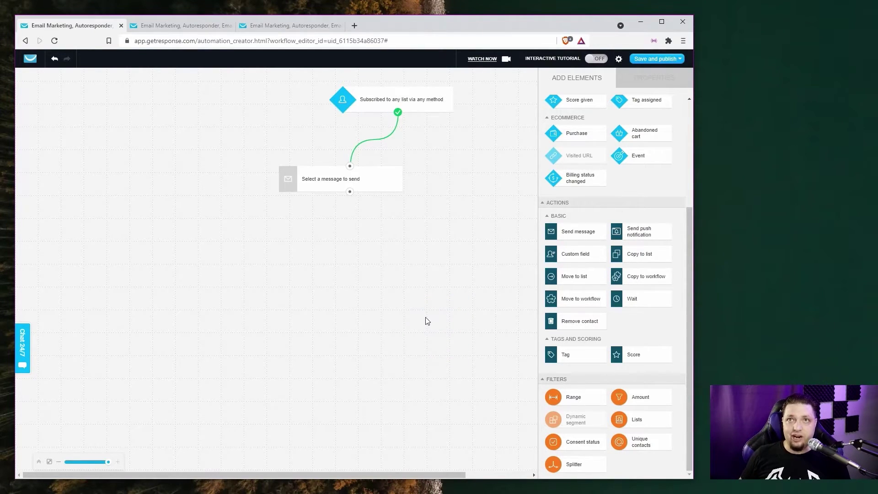
{"action": "key", "text": "ctrl+w"}
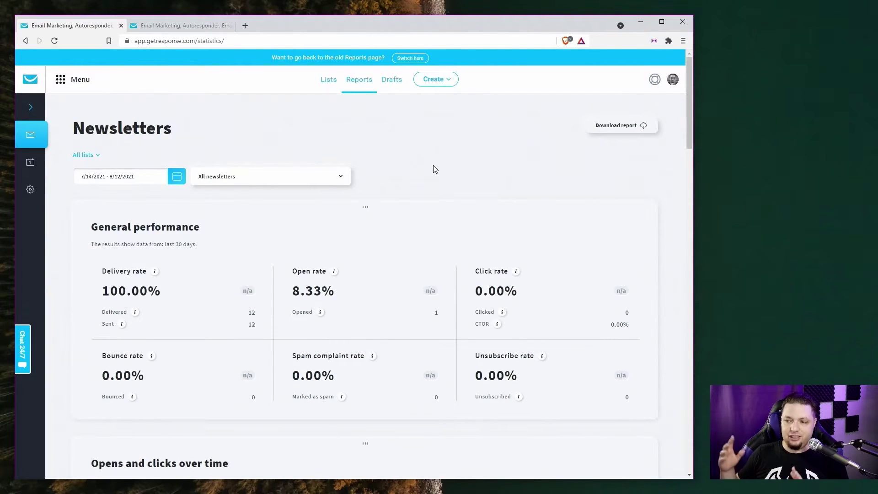
Scroll through the Newsletters delivery, open and click charts, then close the statistics report
{"action": "scroll", "coordinate": [389, 206], "scroll_direction": "down", "scroll_amount": 2}
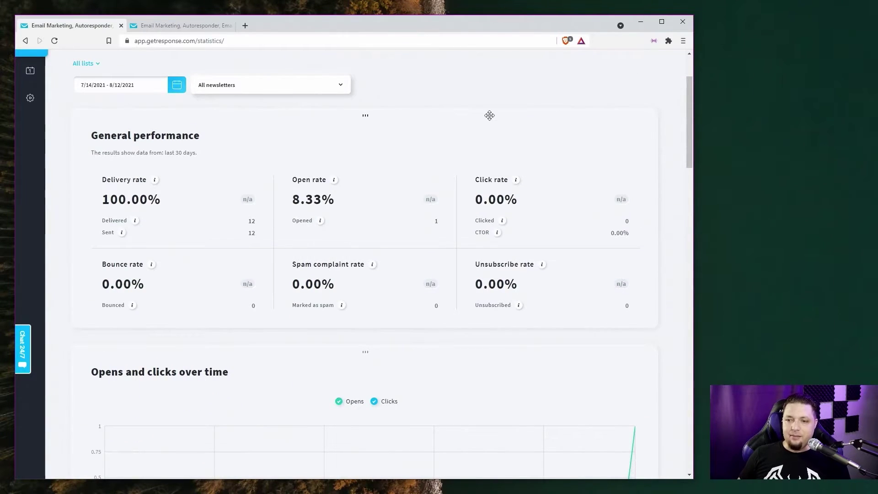
{"action": "scroll", "coordinate": [490, 115], "scroll_direction": "up", "scroll_amount": 2}
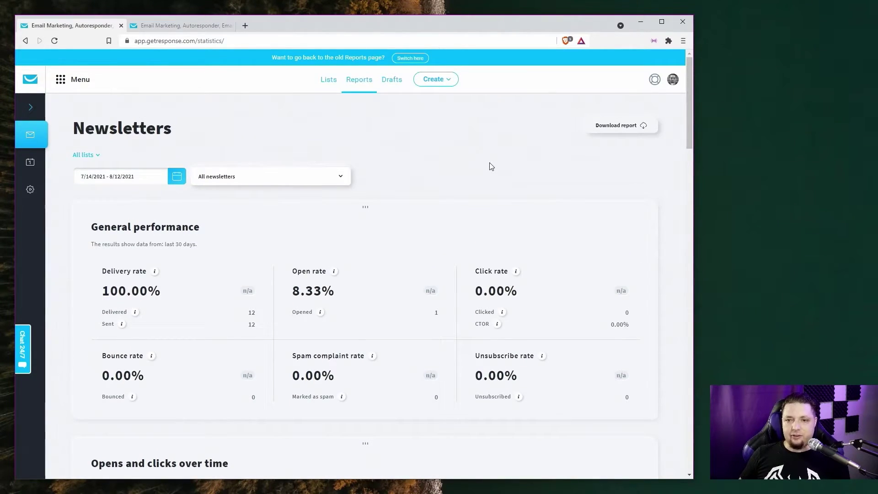
{"action": "scroll", "coordinate": [491, 166], "scroll_direction": "down", "scroll_amount": 2}
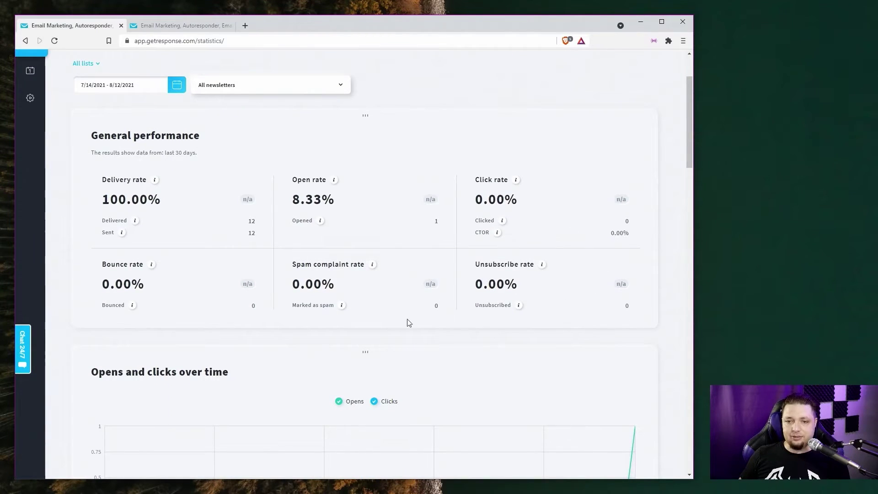
{"action": "scroll", "coordinate": [228, 309], "scroll_direction": "down", "scroll_amount": 6}
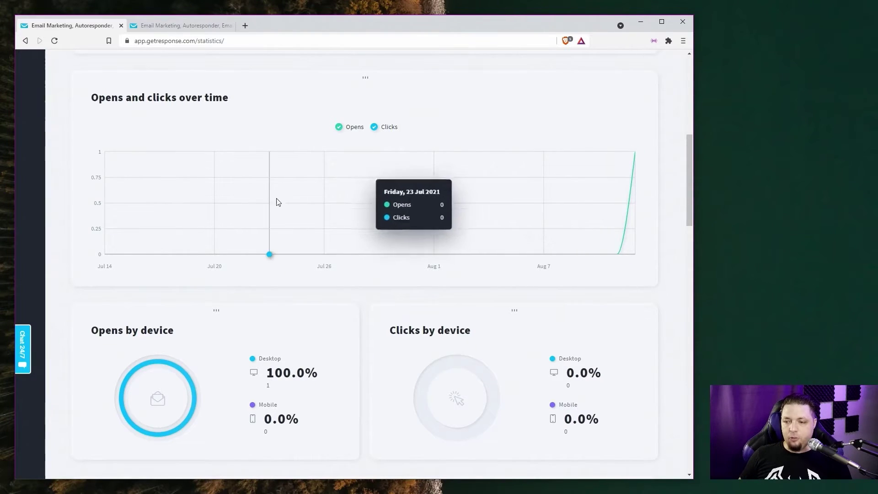
{"action": "scroll", "coordinate": [416, 244], "scroll_direction": "down", "scroll_amount": 11}
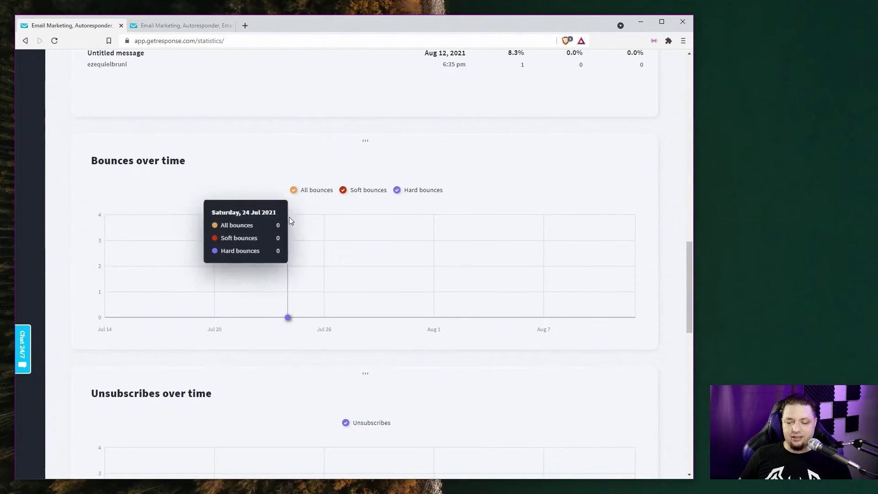
{"action": "scroll", "coordinate": [255, 170], "scroll_direction": "up", "scroll_amount": 3}
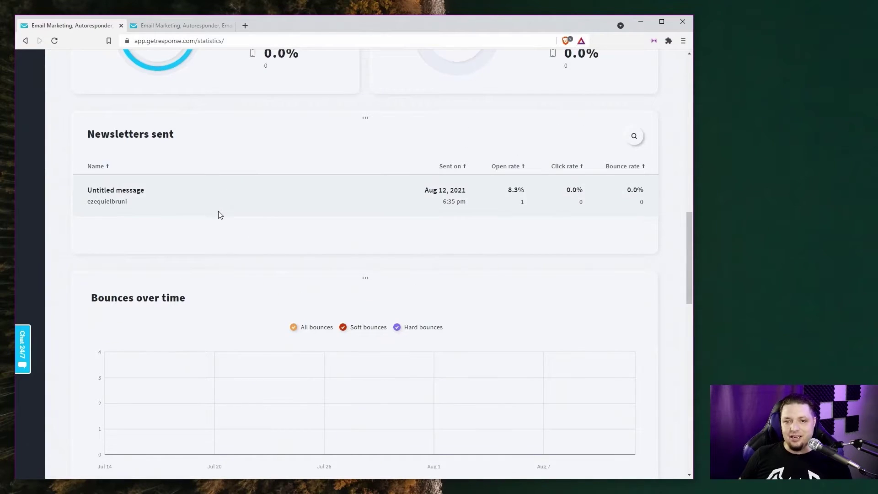
{"action": "scroll", "coordinate": [215, 226], "scroll_direction": "down", "scroll_amount": 9}
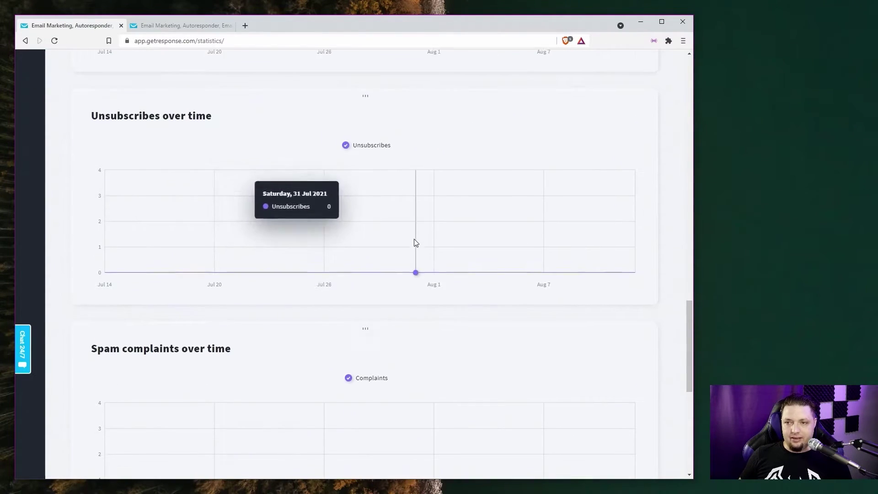
{"action": "scroll", "coordinate": [412, 243], "scroll_direction": "down", "scroll_amount": 8}
{"action": "scroll", "coordinate": [421, 275], "scroll_direction": "up", "scroll_amount": 8}
{"action": "scroll", "coordinate": [434, 270], "scroll_direction": "up", "scroll_amount": 15}
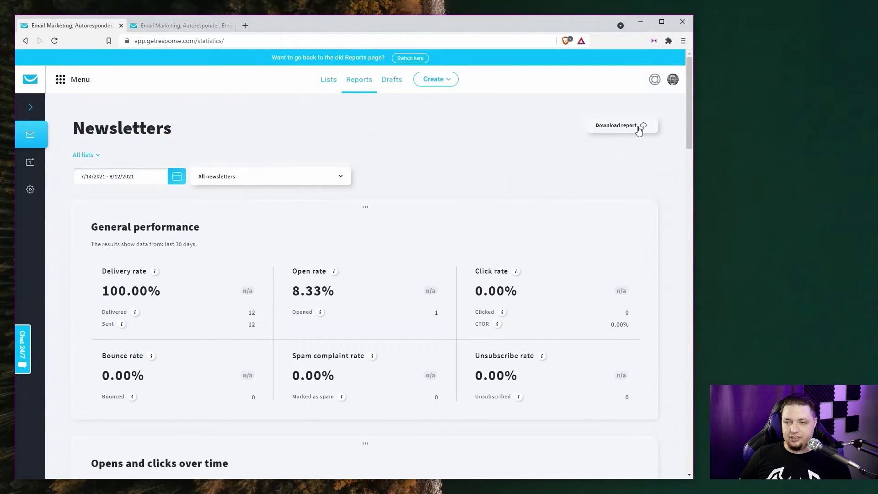
{"action": "key", "text": "ctrl+w"}
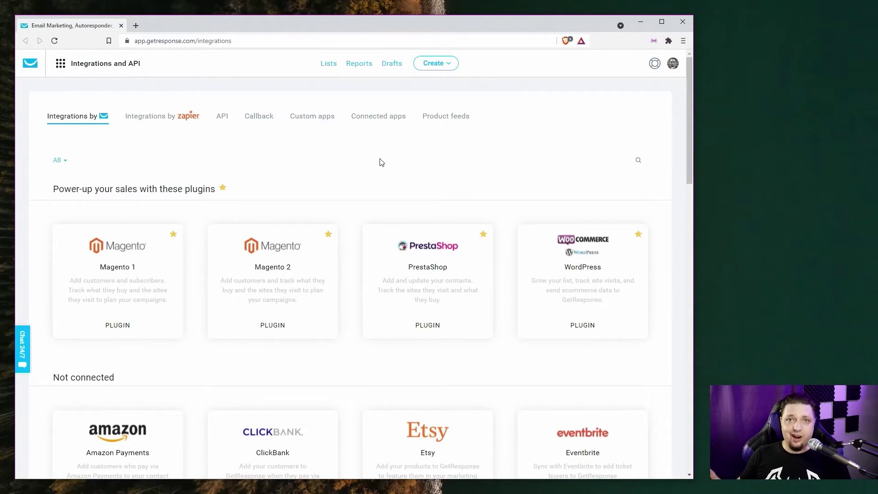
{"action": "scroll", "coordinate": [383, 164], "scroll_direction": "down", "scroll_amount": 3}
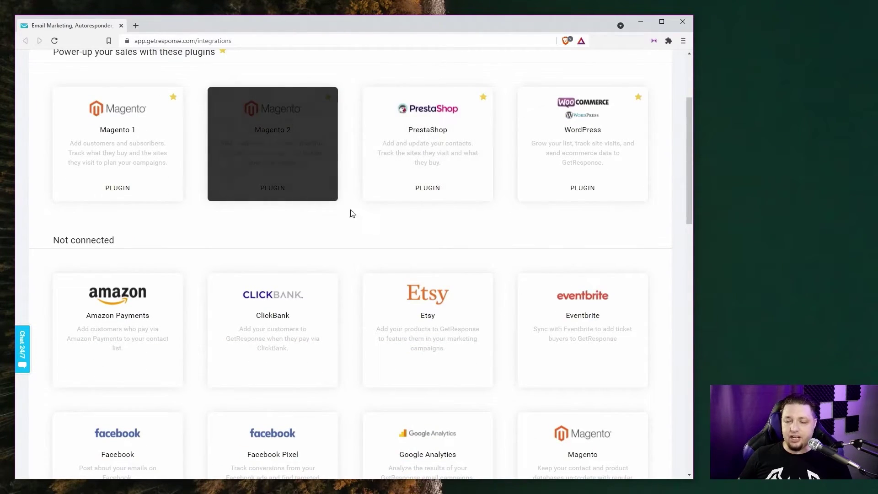
{"action": "scroll", "coordinate": [455, 241], "scroll_direction": "down", "scroll_amount": 4}
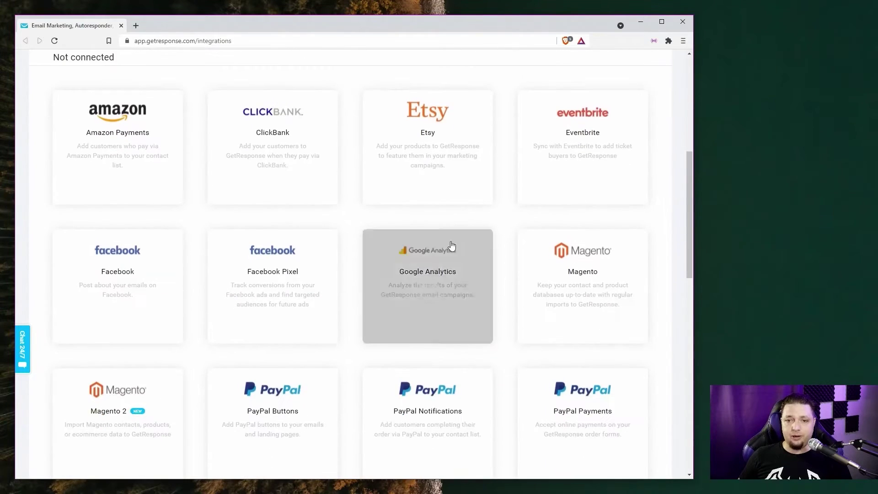
{"action": "scroll", "coordinate": [483, 256], "scroll_direction": "down", "scroll_amount": 1}
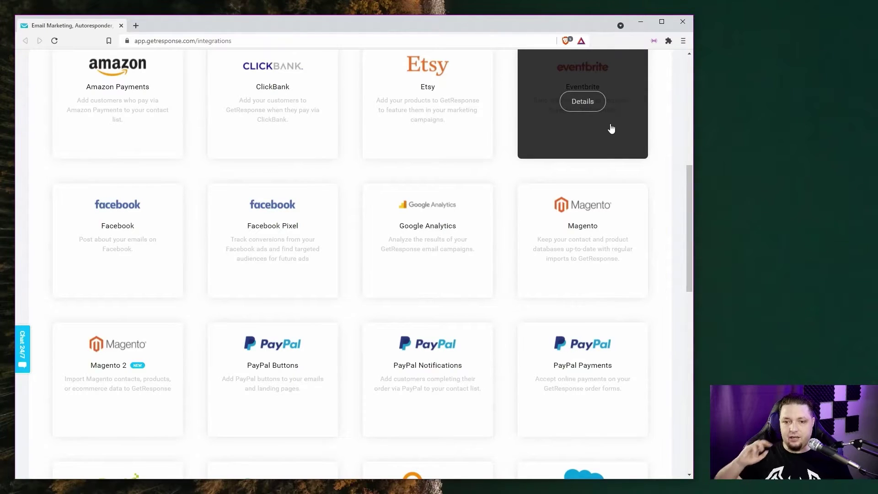
{"action": "scroll", "coordinate": [400, 232], "scroll_direction": "down", "scroll_amount": 13}
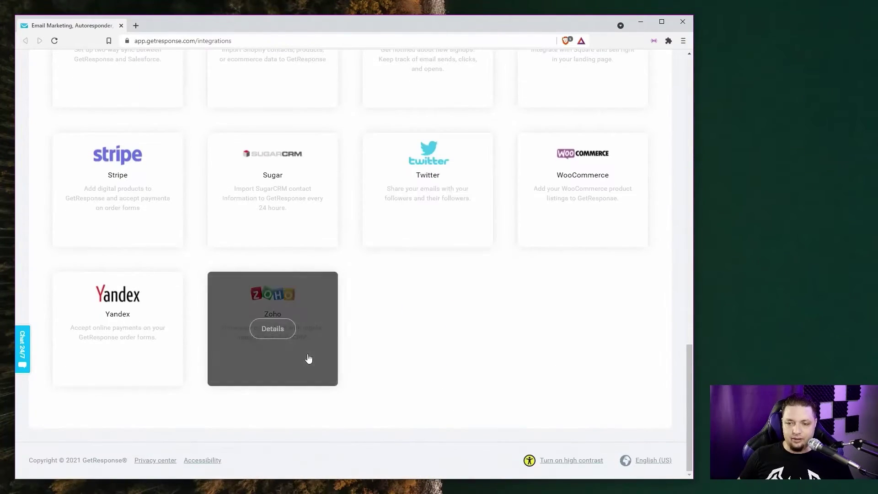
{"action": "scroll", "coordinate": [541, 162], "scroll_direction": "up", "scroll_amount": 15}
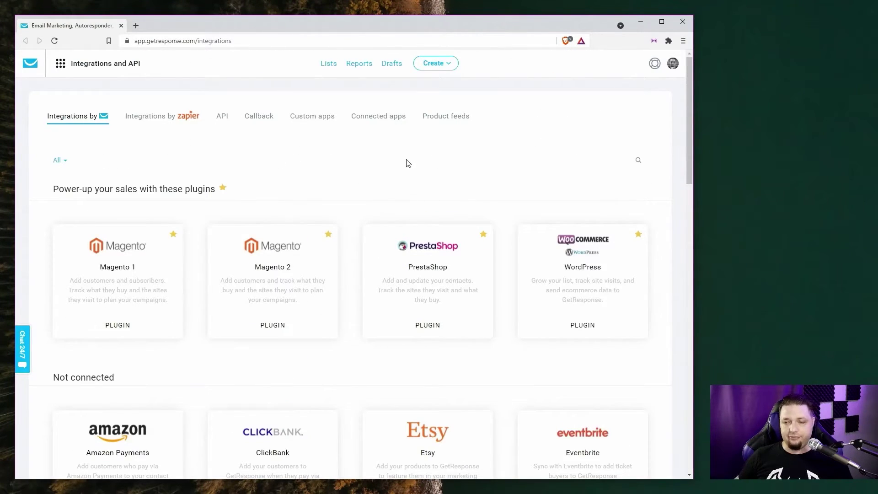
{"action": "left_click", "coordinate": [178, 120]}
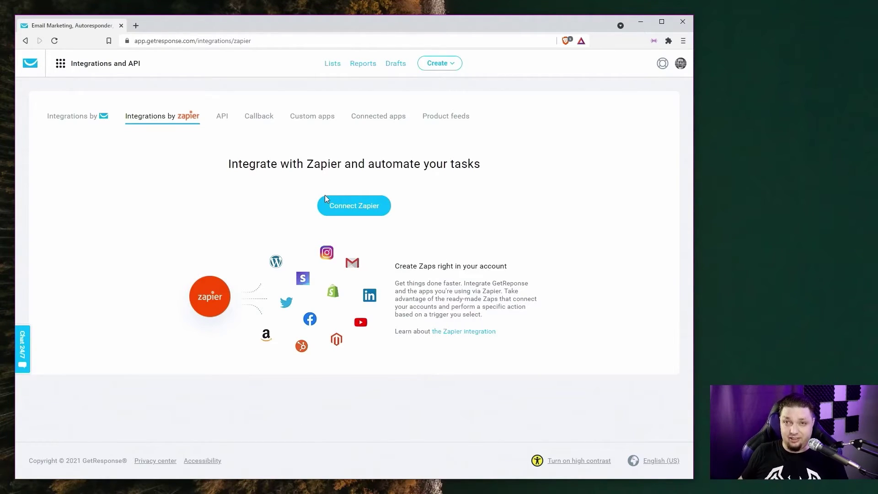
{"action": "left_click", "coordinate": [77, 122]}
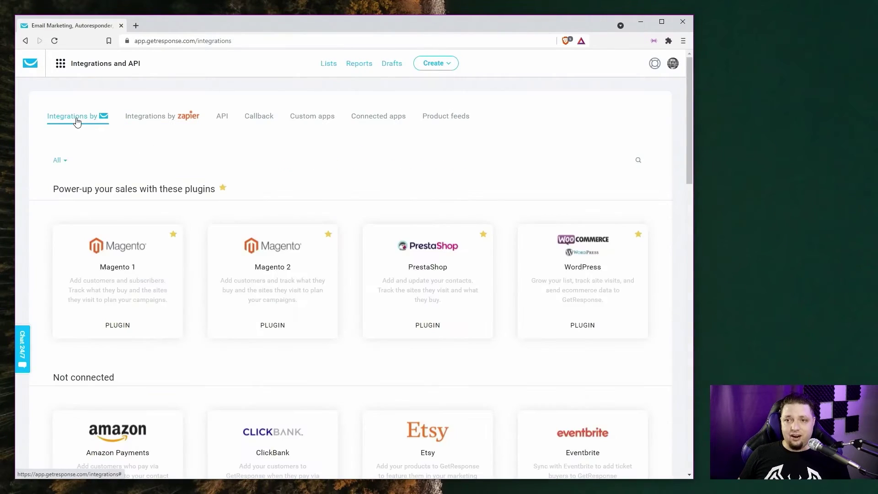